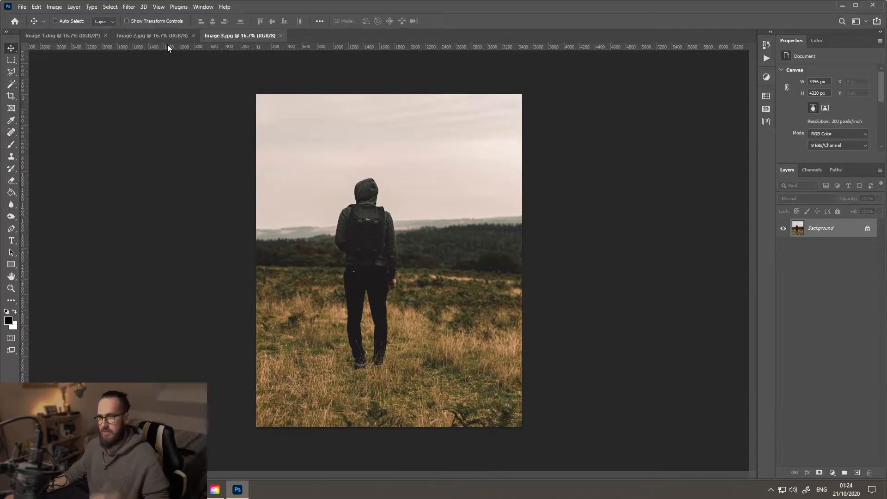
Bring up Image 1.dng, unlock its Background layer and start Sky Replacement on it.
left_click(152, 36)
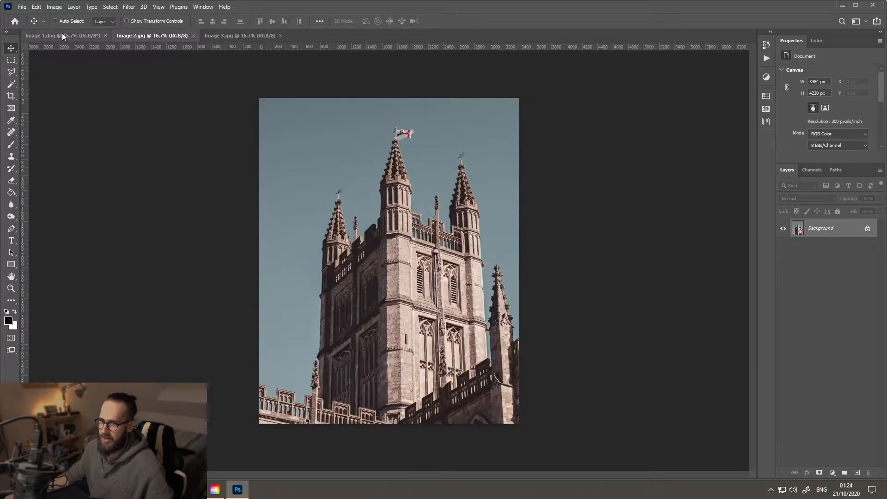
left_click(68, 35)
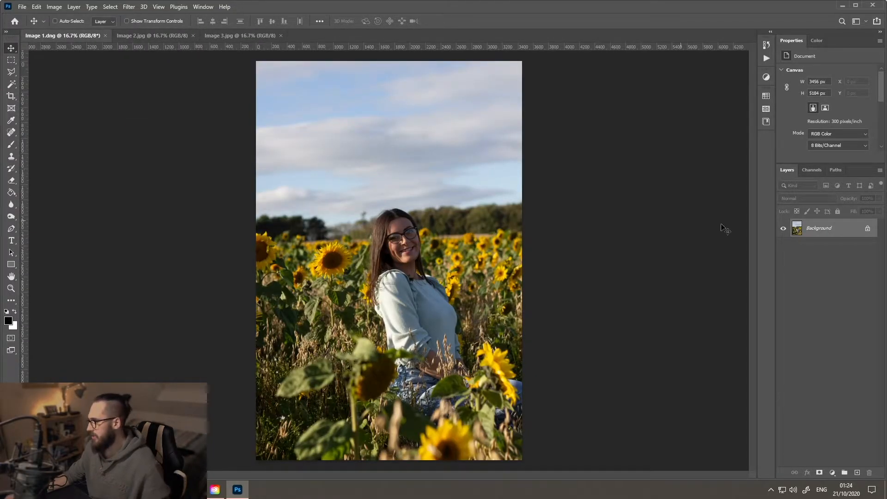
left_click(867, 228)
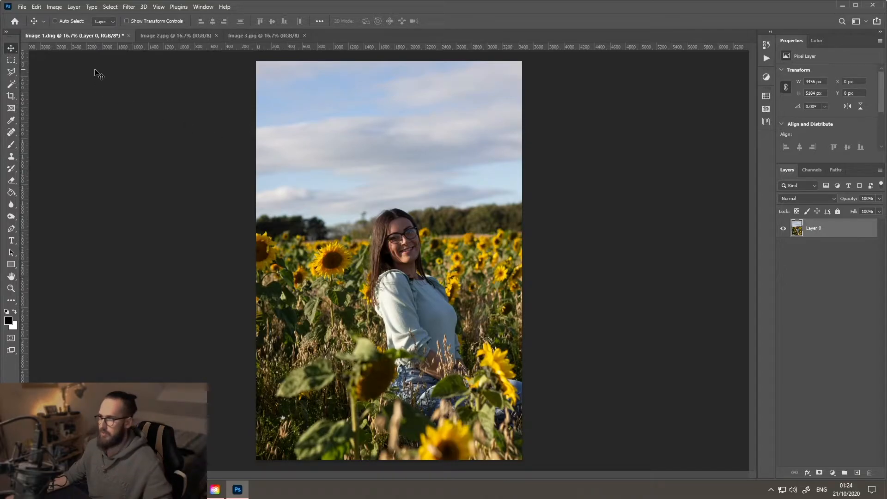
left_click(36, 7)
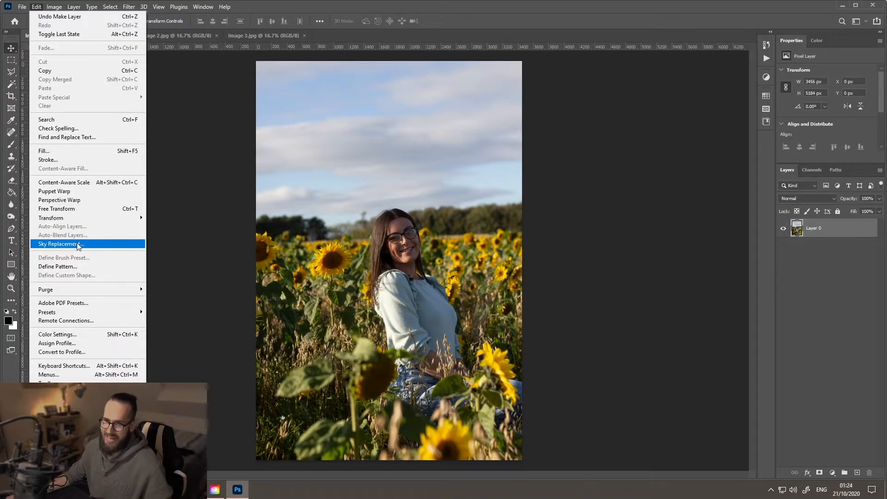
left_click(93, 243)
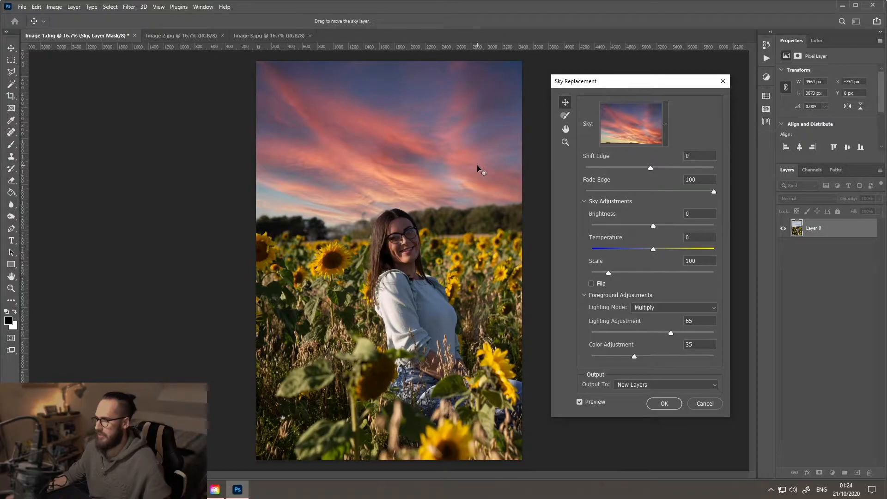
Browse the available sky presets in the Blue Skies, Spectacular and Sunsets groups.
left_click(666, 126)
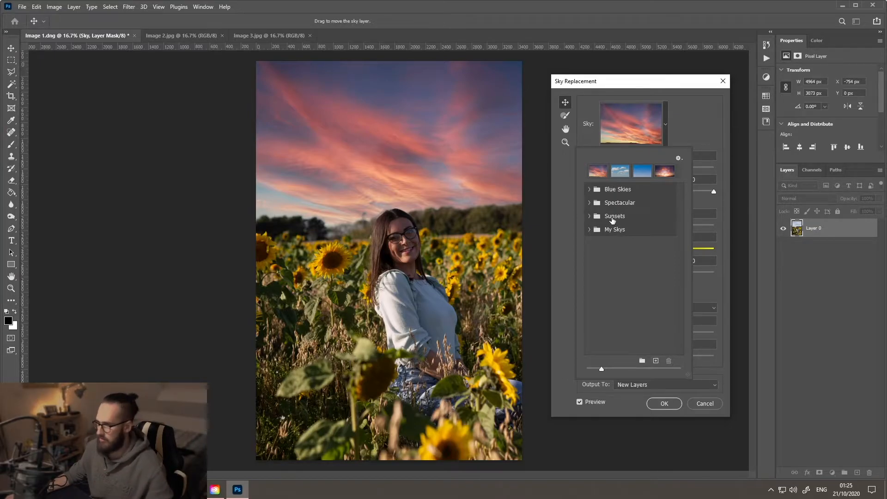
left_click(589, 189)
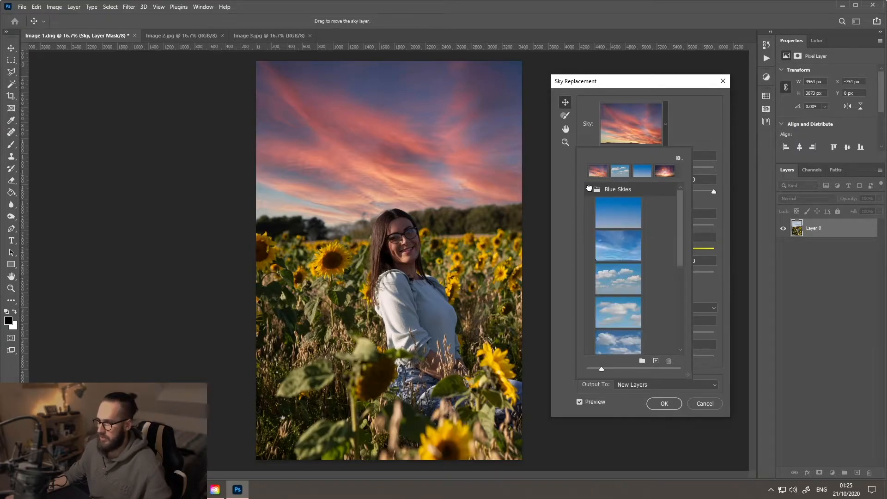
left_click(589, 189)
left_click(590, 202)
scroll(603, 217, "down", 6)
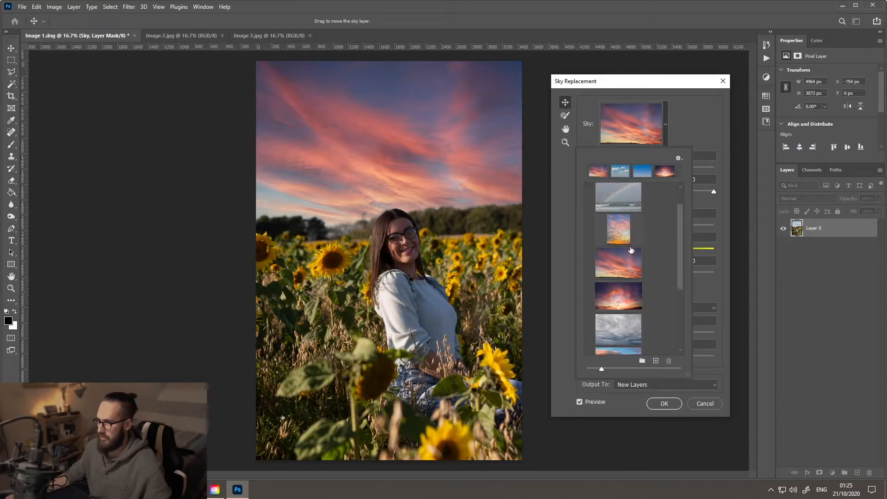
scroll(592, 211, "up", 6)
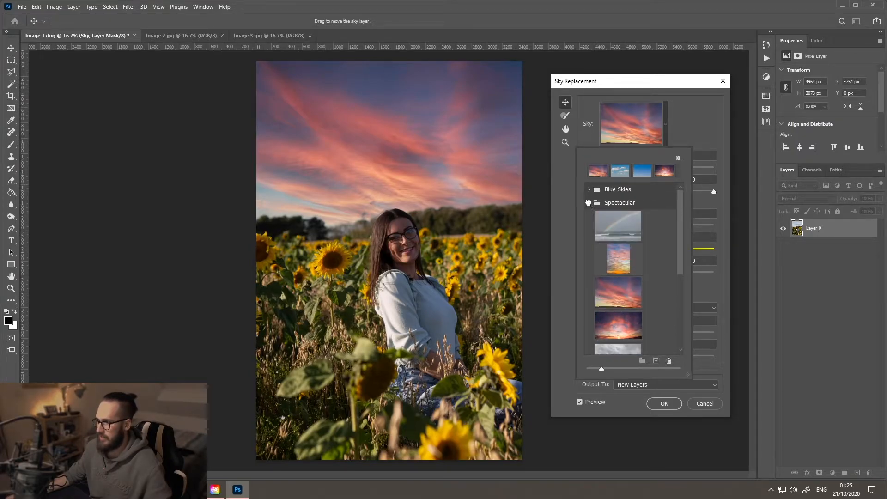
left_click(590, 203)
left_click(589, 216)
scroll(654, 258, "down", 3)
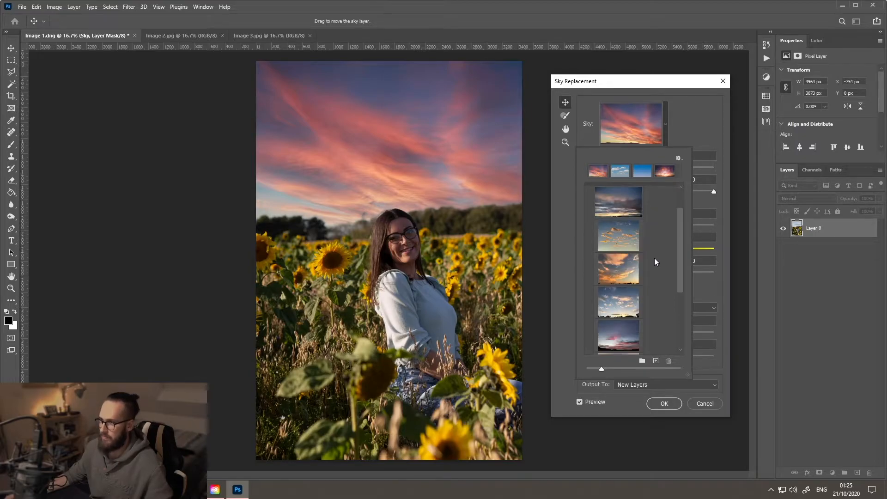
scroll(653, 260, "up", 2)
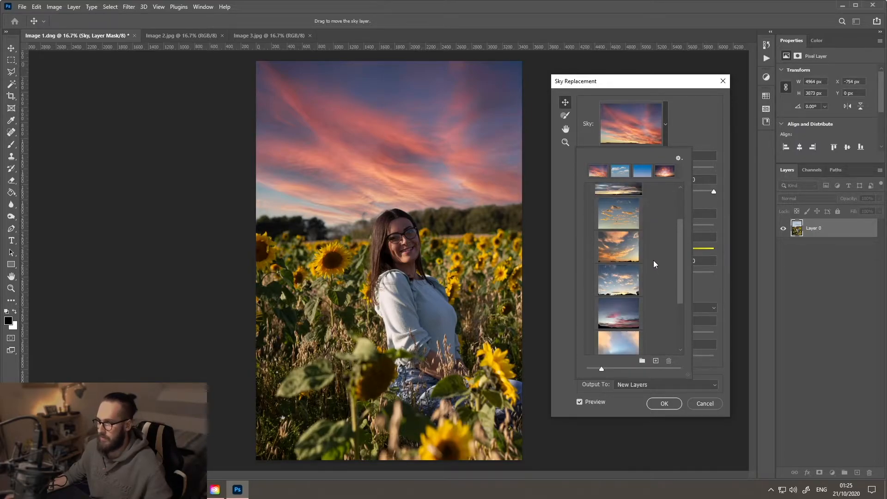
scroll(649, 267, "up", 1)
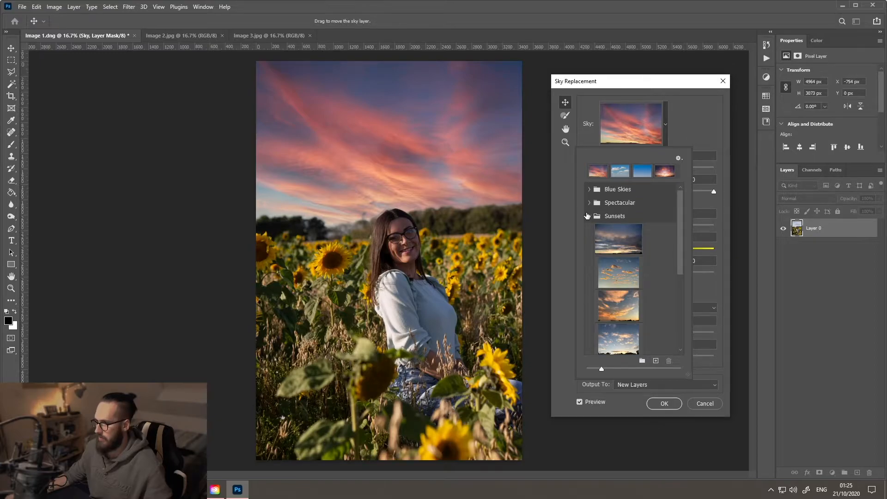
left_click(589, 215)
Try the blue sky with pink clouds from the Spectacular presets, then return to the red streaked sunset sky.
left_click(589, 203)
scroll(654, 263, "down", 2)
left_click(631, 255)
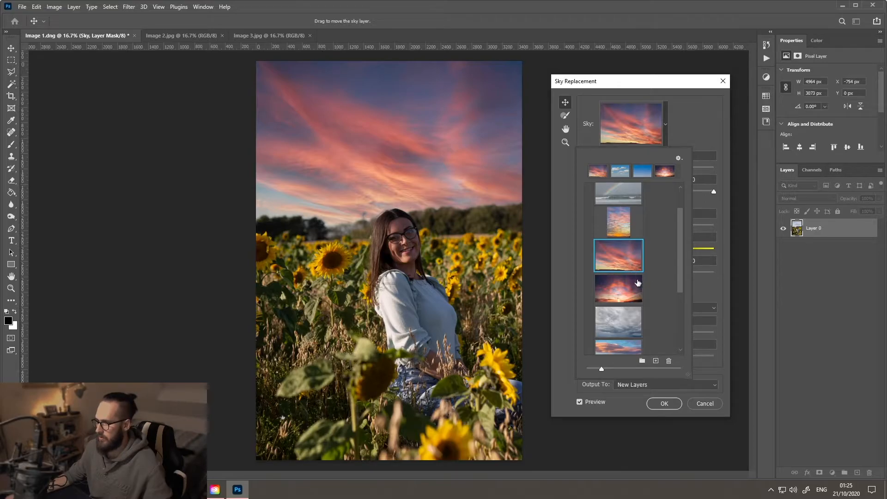
scroll(634, 297, "down", 2)
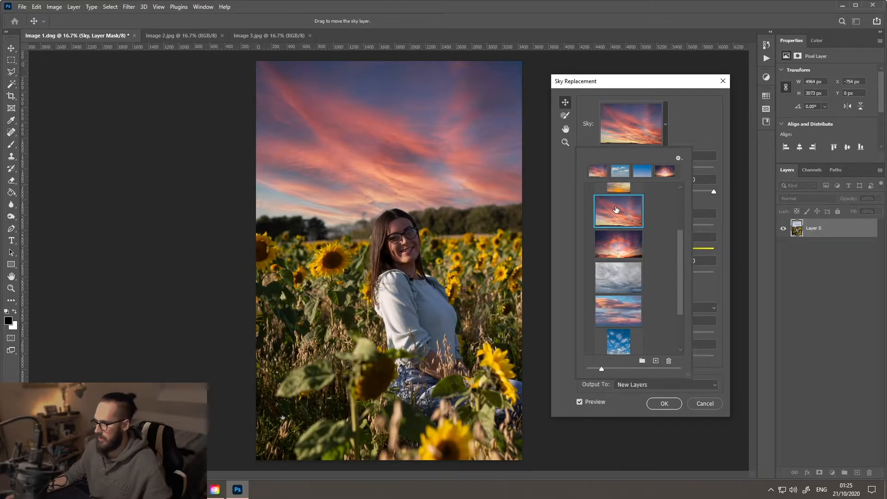
left_click(639, 197)
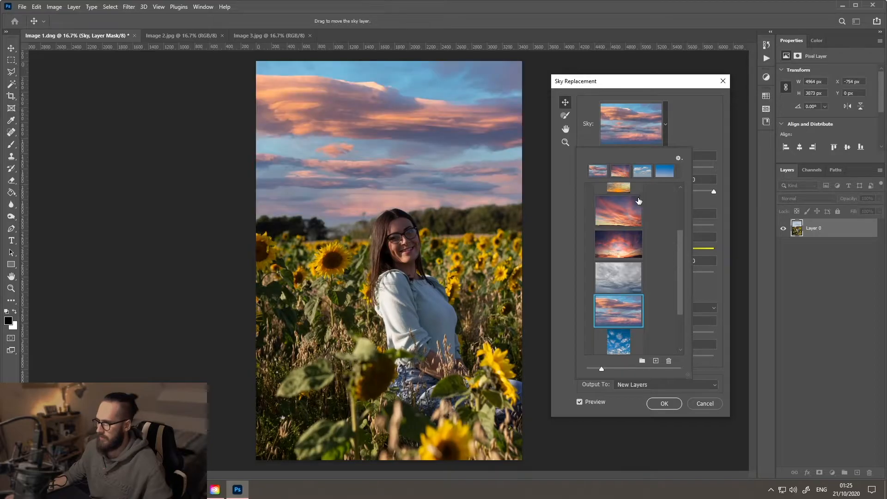
scroll(603, 226, "up", 3)
left_click(589, 203)
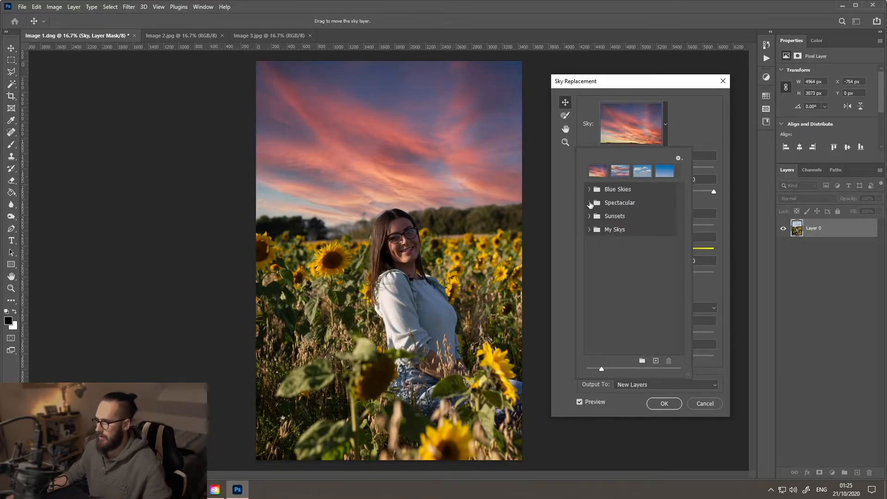
left_click(685, 126)
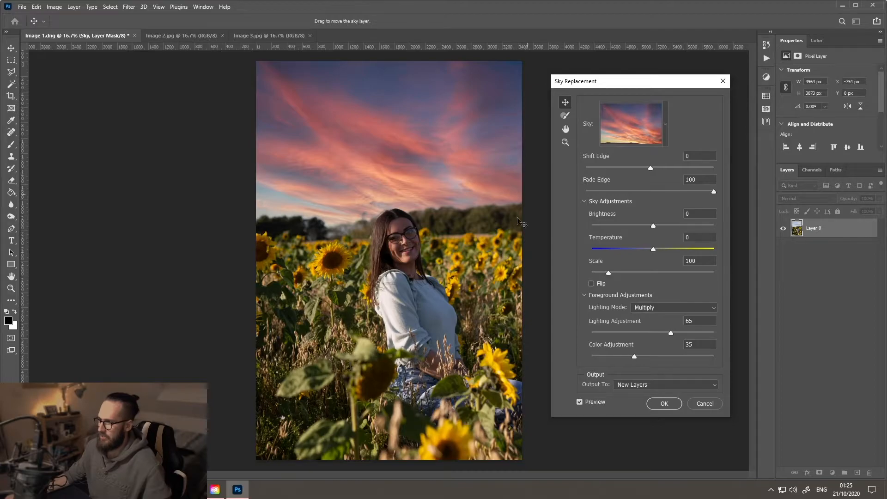
Try flipping the replacement sky horizontally several times, leaving Flip turned off.
left_click(593, 285)
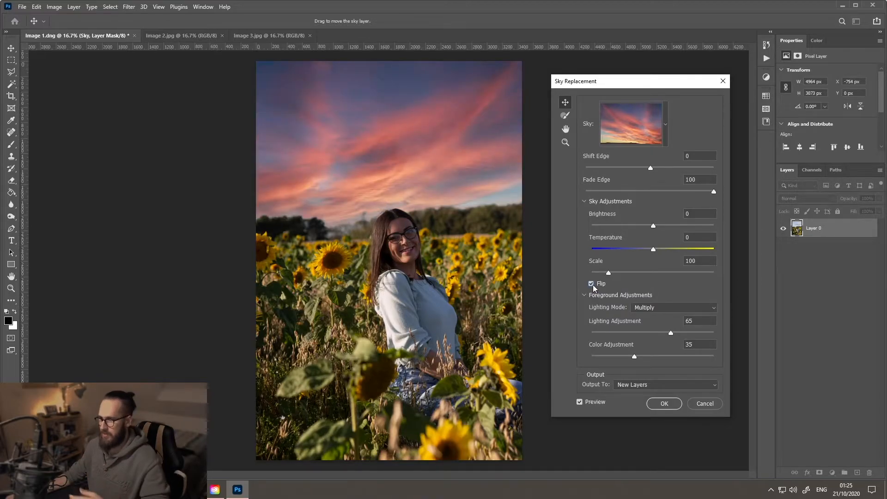
left_click(593, 285)
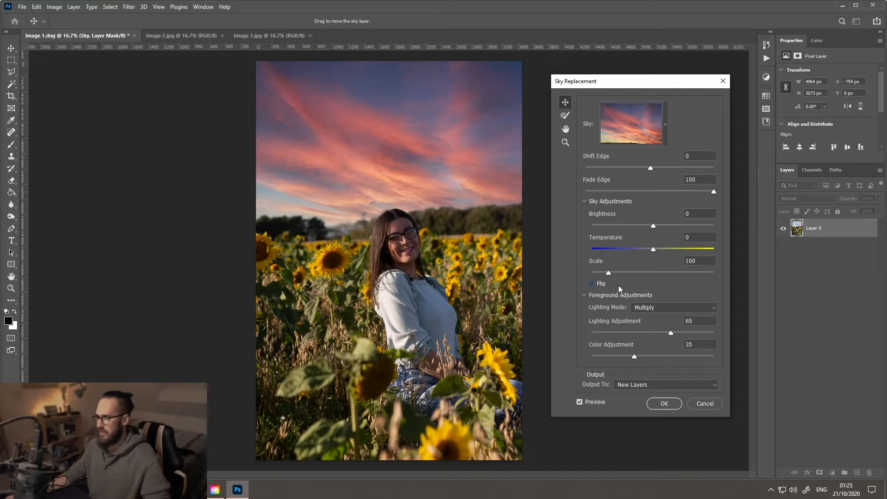
left_click(593, 285)
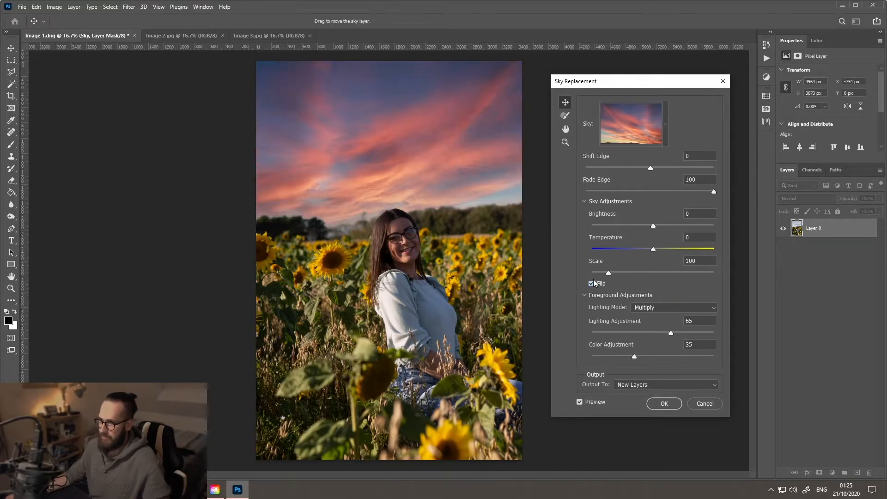
left_click(591, 284)
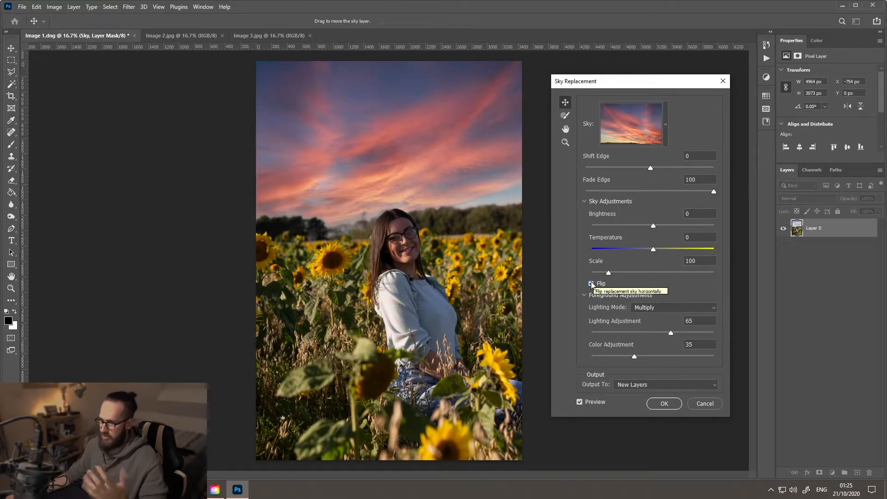
left_click(591, 284)
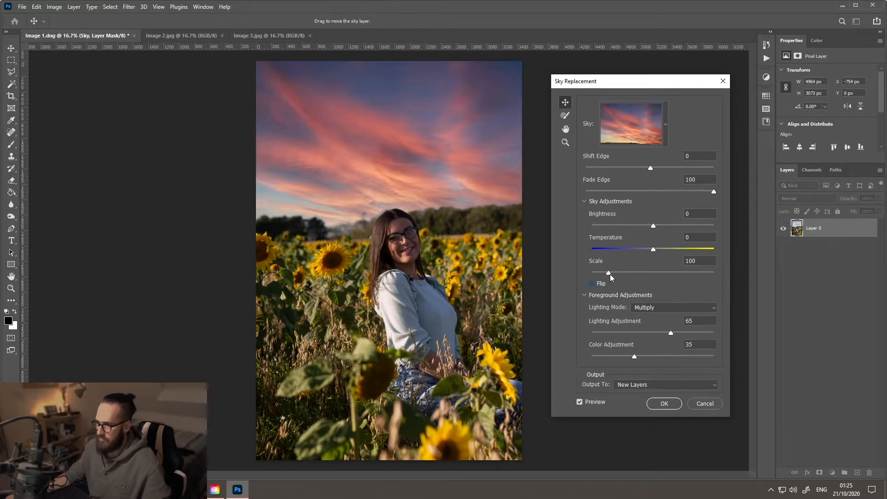
Set the replacement sky's scale to 102 and move the sky up to a Y position of about -126 px.
left_click_drag(611, 276, 608, 276)
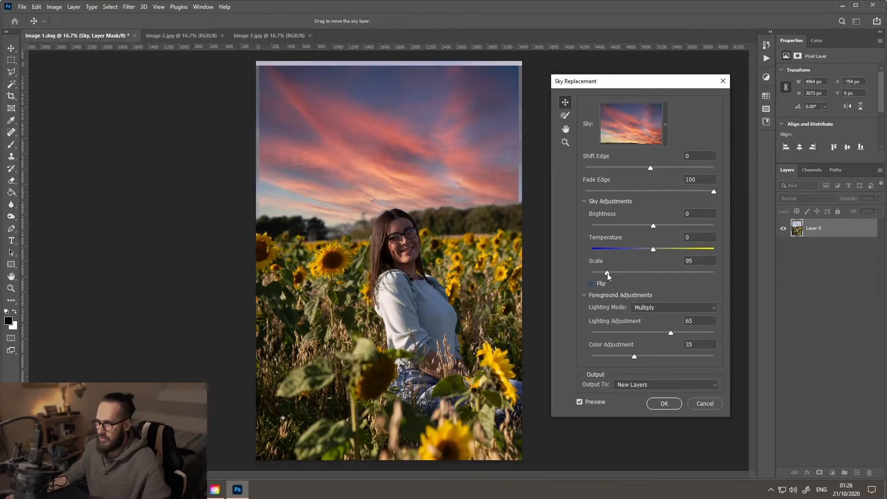
left_click_drag(608, 275, 611, 275)
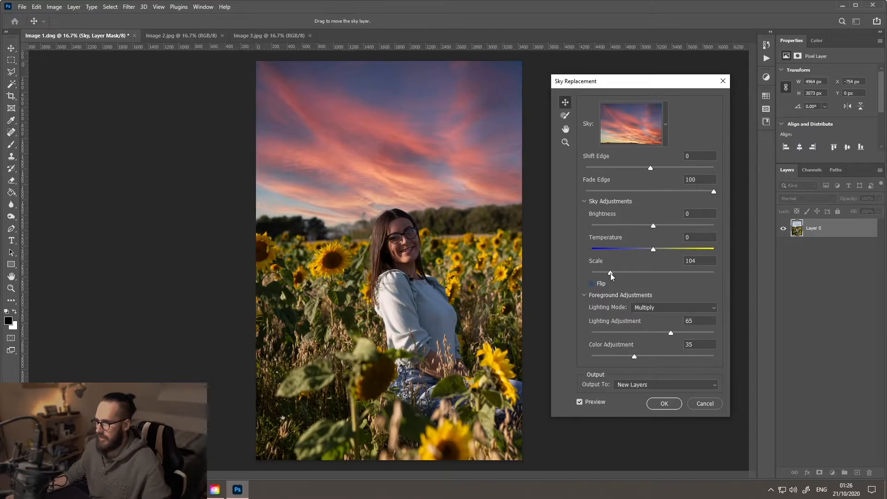
left_click_drag(611, 276, 609, 275)
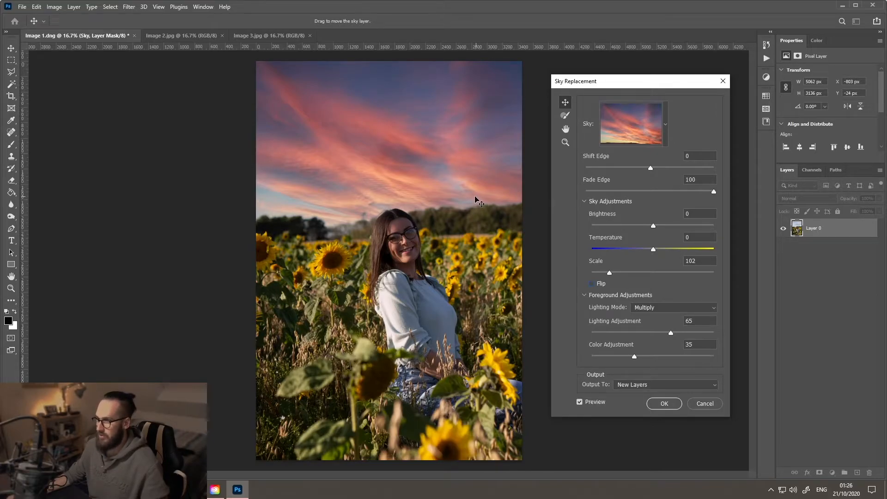
mouse_move(471, 194)
left_mouse_down()
mouse_move(473, 176)
mouse_move(473, 187)
left_mouse_up()
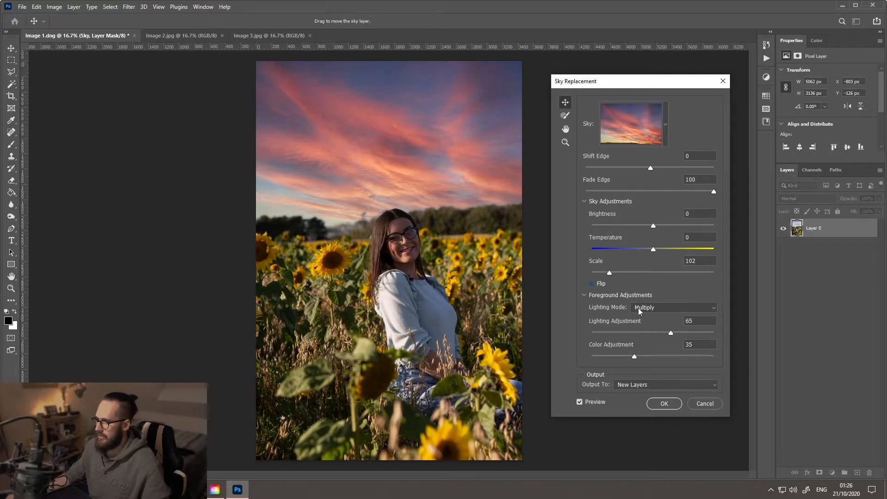
Try the Screen lighting mode for the foreground, then set it back to Multiply.
left_click(585, 294)
left_click(584, 294)
left_click(680, 309)
left_click(649, 323)
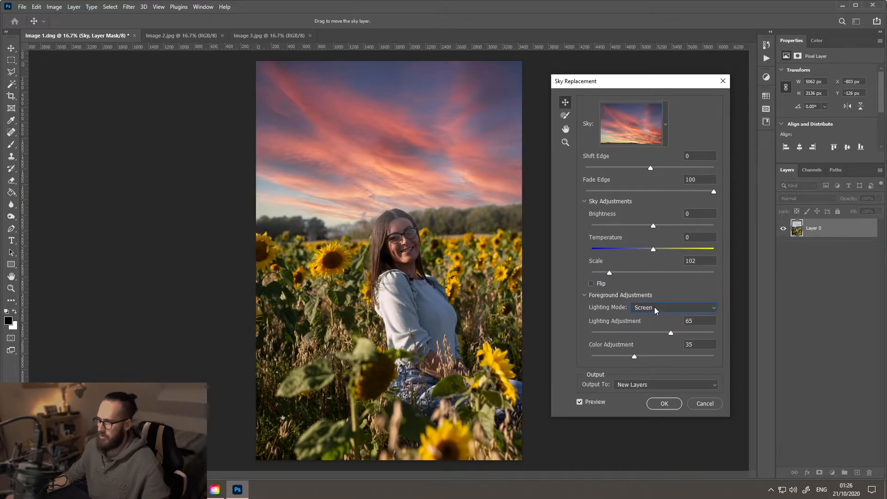
left_click(654, 307)
left_click(650, 320)
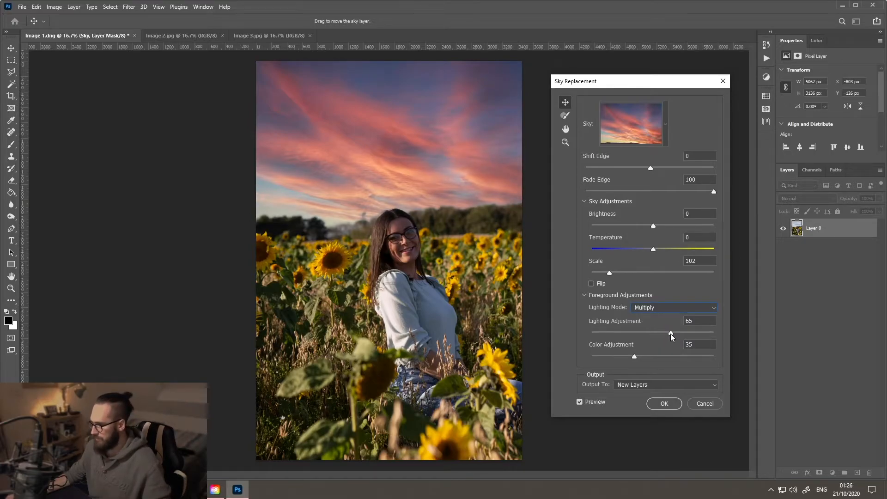
Set the foreground's Lighting Adjustment to 92 and its Color Adjustment to 88.
left_click_drag(671, 332, 604, 333)
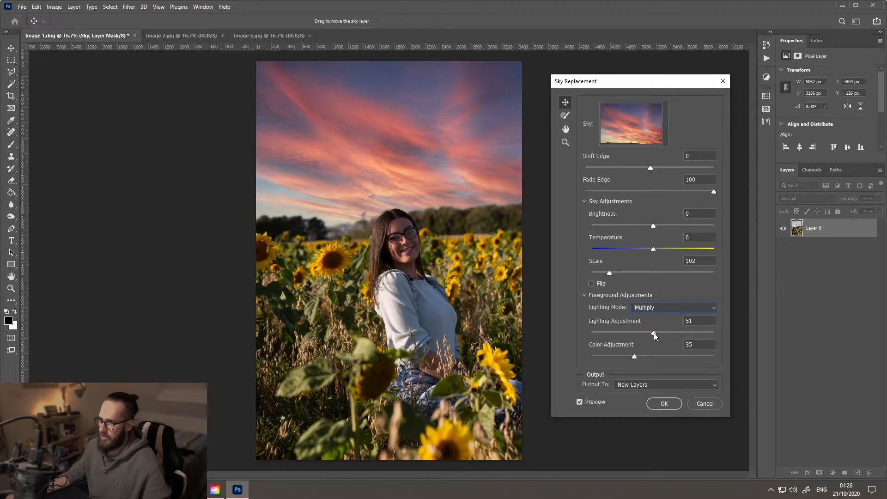
left_click_drag(600, 334, 647, 330)
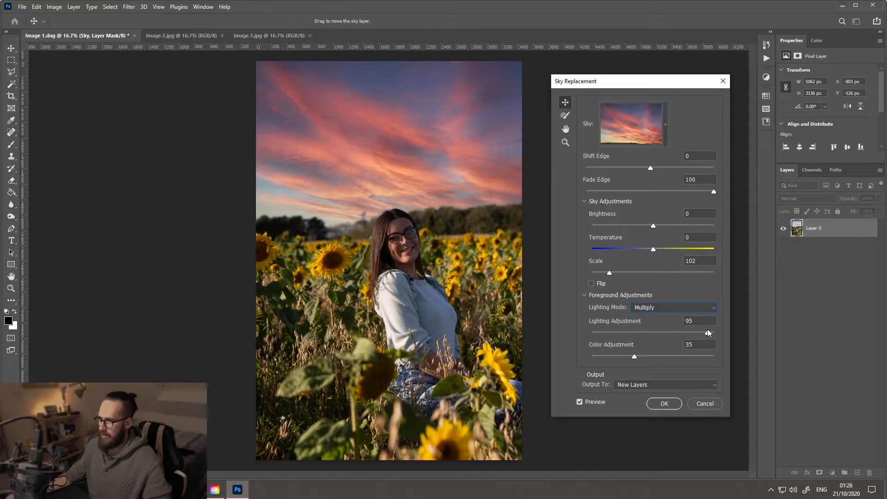
left_click_drag(703, 331, 703, 332)
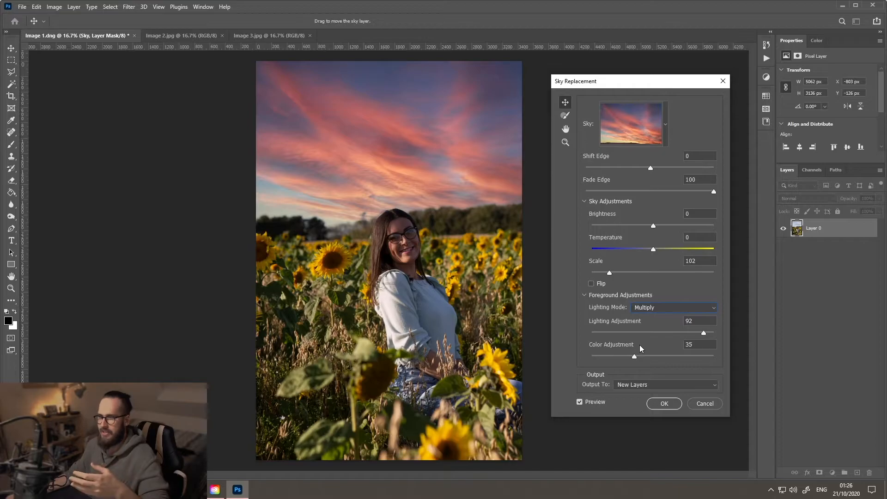
left_click_drag(633, 356, 765, 353)
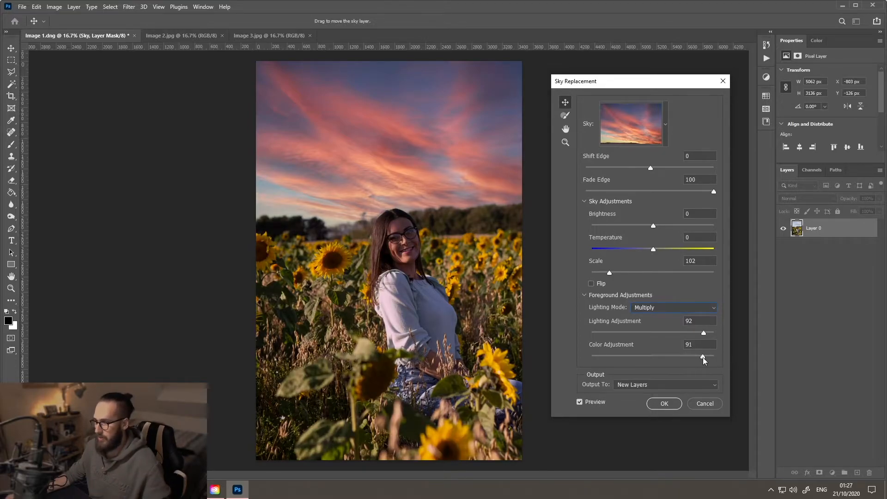
left_click_drag(697, 356, 698, 356)
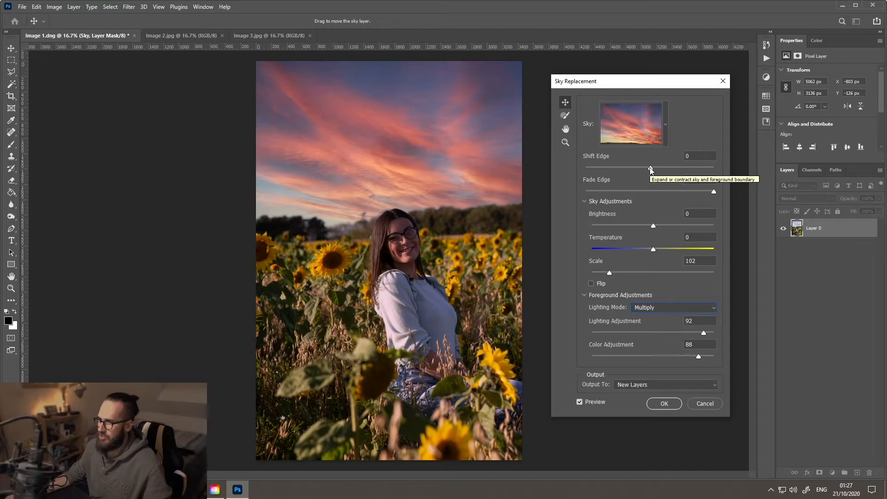
Try shifting the sky and foreground boundary both ways, ending with Shift Edge at 97.
left_click_drag(651, 169, 645, 172)
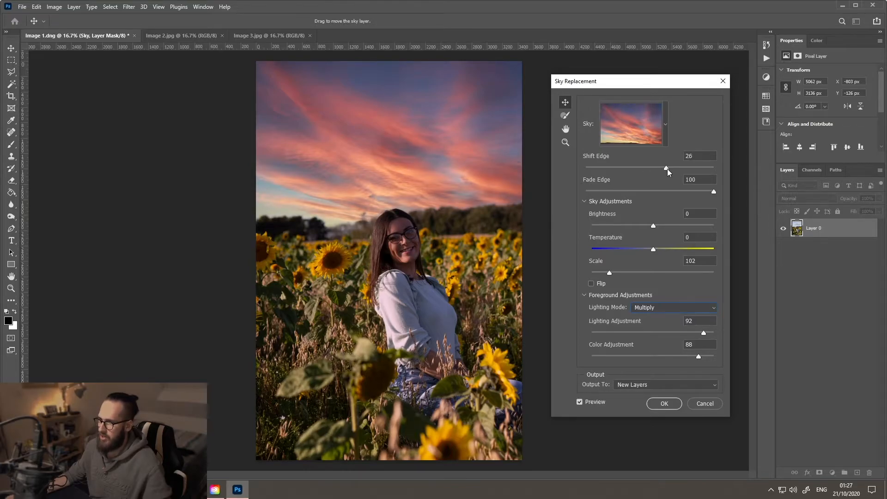
left_click_drag(690, 168, 711, 168)
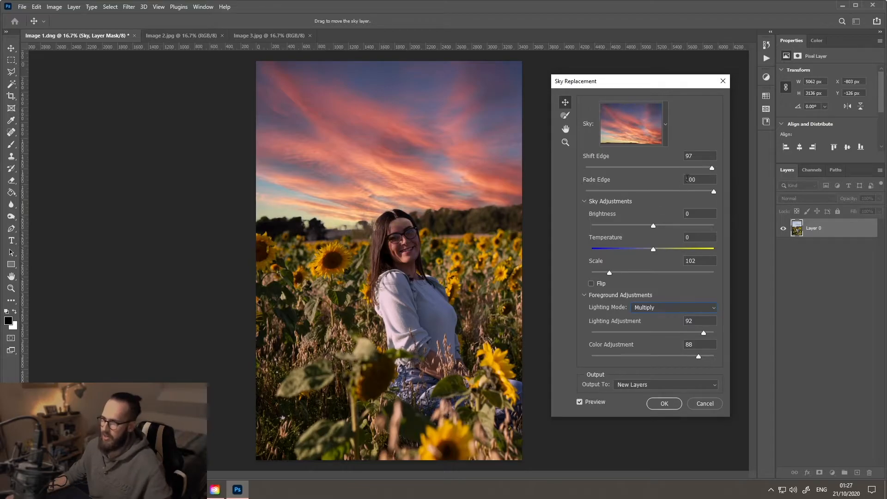
Set the sunflower portrait's Shift Edge to -9 and apply the sky replacement to new layers.
left_click_drag(711, 167, 579, 165)
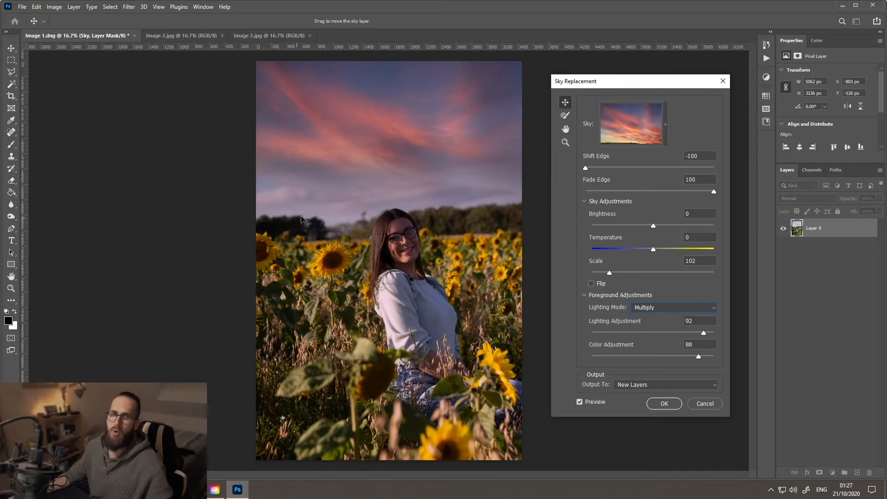
left_click_drag(605, 165, 642, 167)
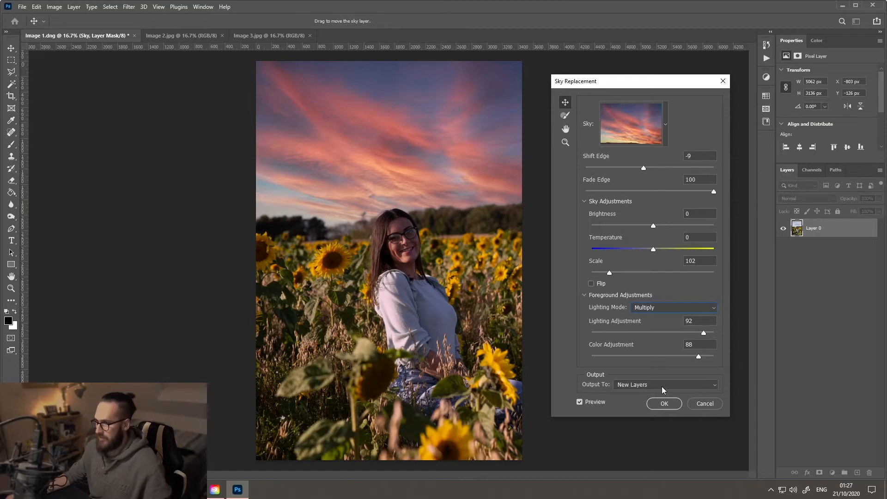
left_click(661, 405)
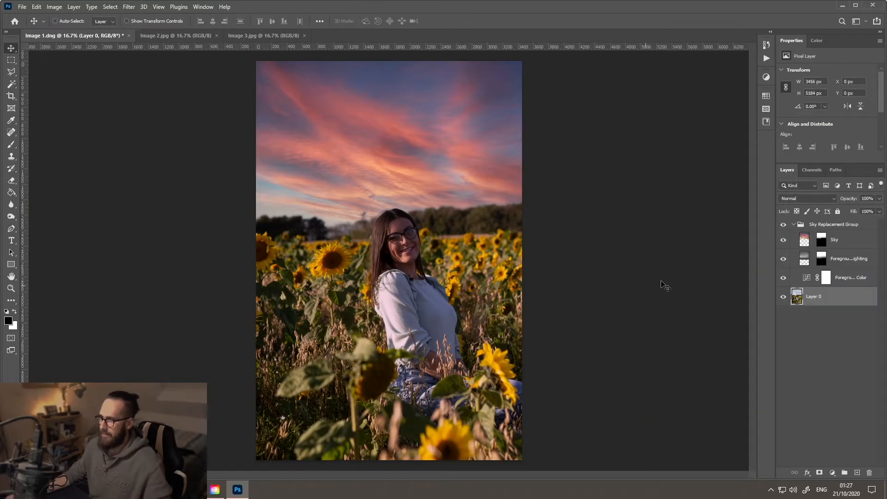
Collapse and select the Sky Replacement Group, and toggle its visibility to compare the portrait before and after.
left_click(794, 225)
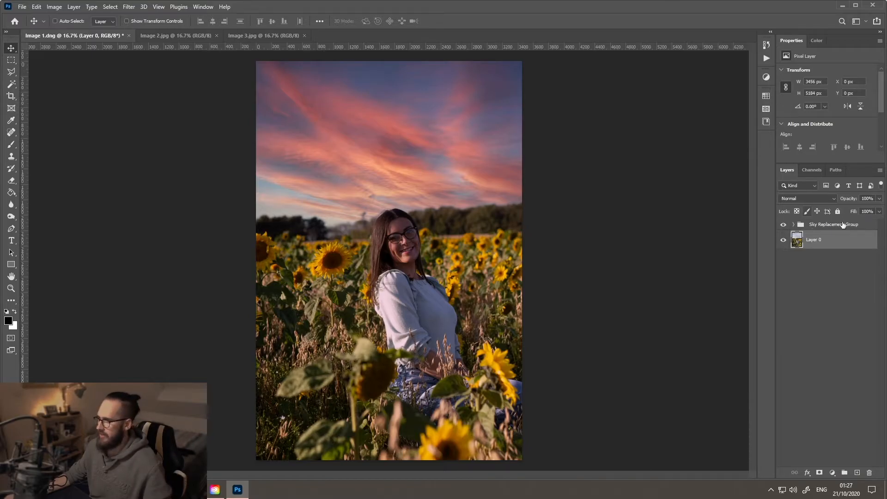
left_click(823, 229)
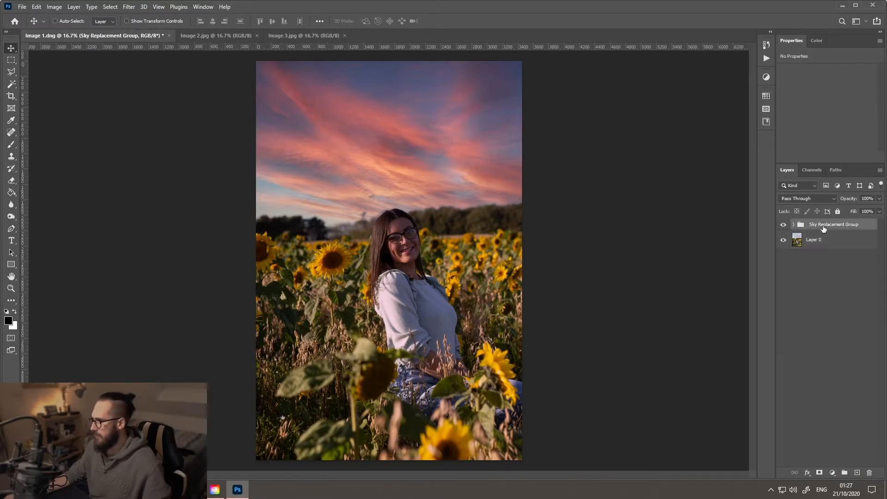
left_click(783, 225)
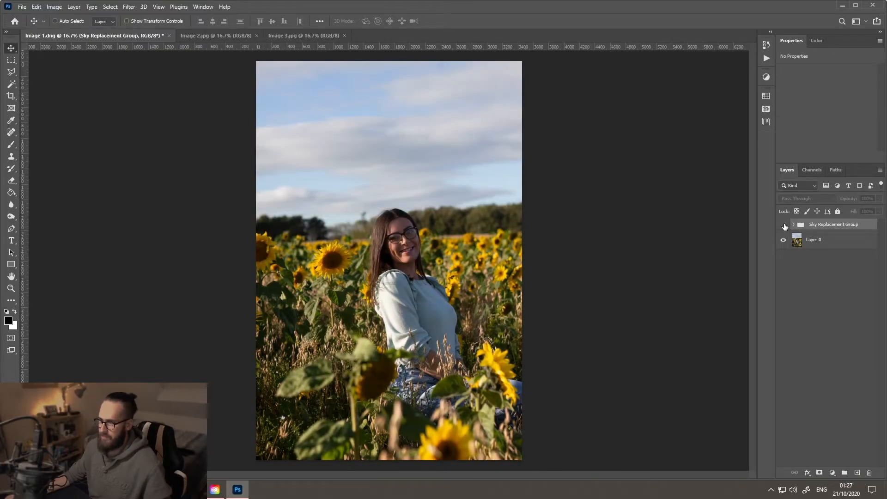
left_click(782, 225)
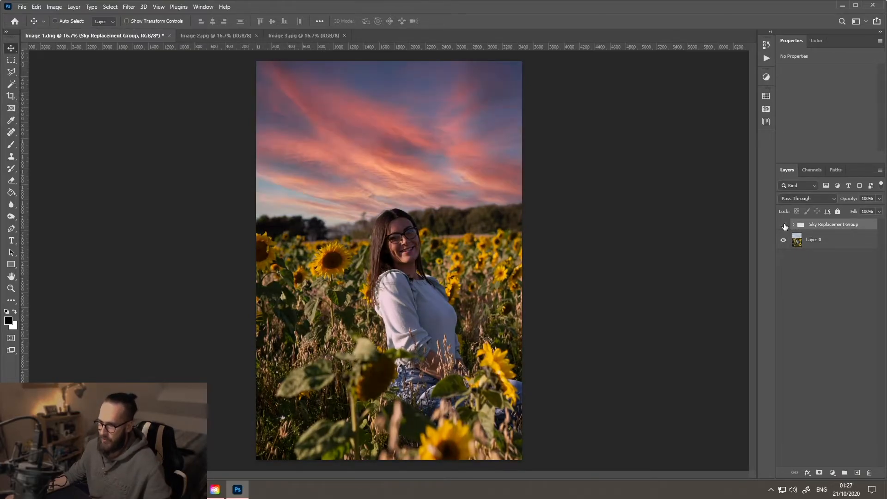
left_click(783, 226)
left_click(783, 225)
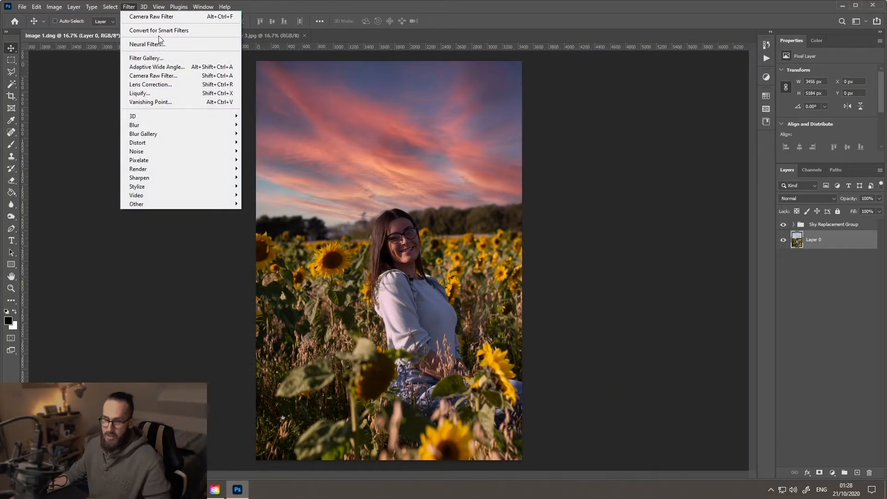
left_click(125, 8)
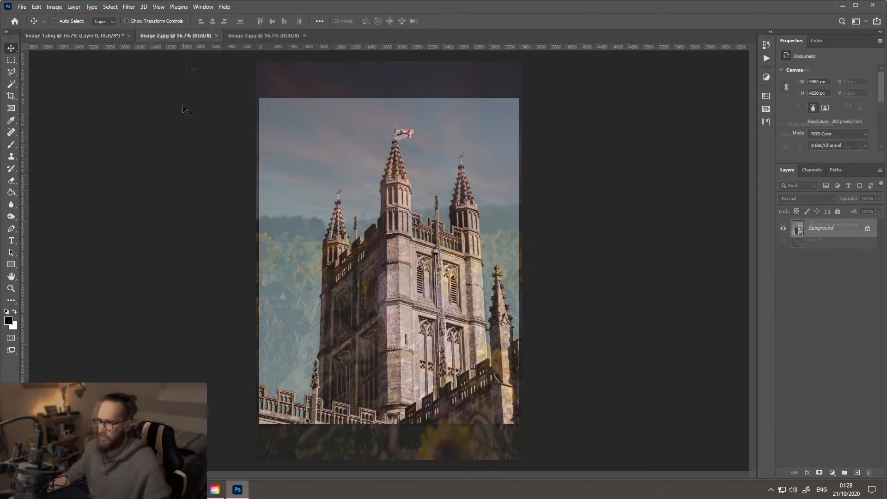
Start Sky Replacement on the church tower photo in Image 2.jpg and choose the orange and purple sunset from the Spectacular skies.
left_click(36, 6)
left_click(69, 245)
left_click(665, 124)
left_click(590, 216)
scroll(653, 256, "down", 3)
scroll(653, 256, "up", 3)
left_click(590, 216)
left_click(591, 202)
scroll(674, 265, "down", 3)
left_click(617, 238)
Apply the tower photo's sky replacement, undo it and reopen Sky Replacement.
left_click(664, 403)
key("ctrl+z")
left_click(36, 7)
left_click(69, 245)
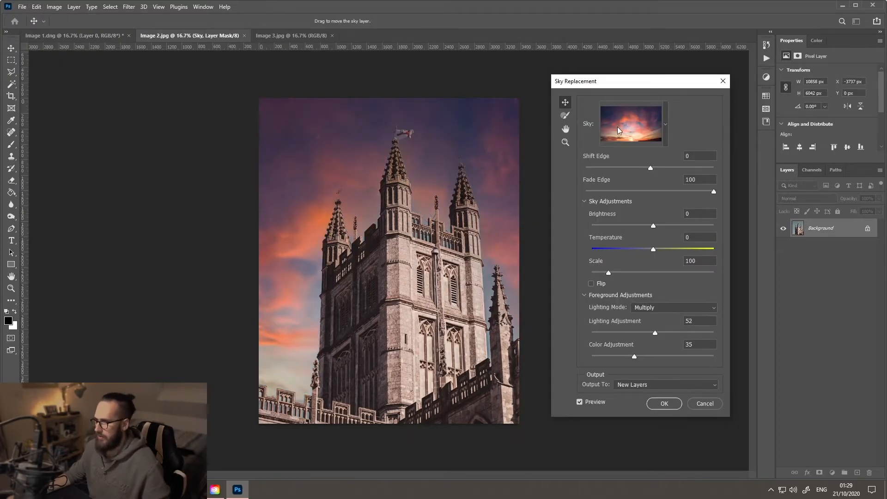
Inspect the tower's edges, and set Shift Edge to -9, Lighting Adjustment to 82 and Color Adjustment to 88.
scroll(447, 245, "up", 5)
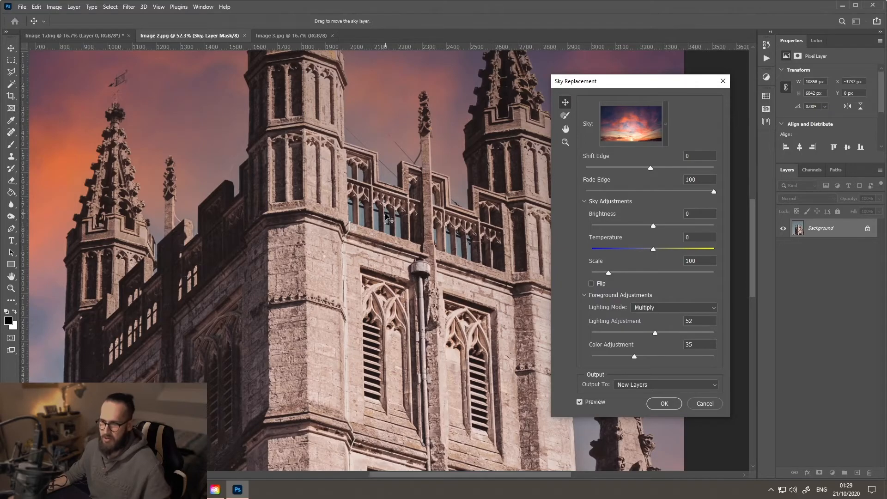
scroll(402, 233, "down", 3)
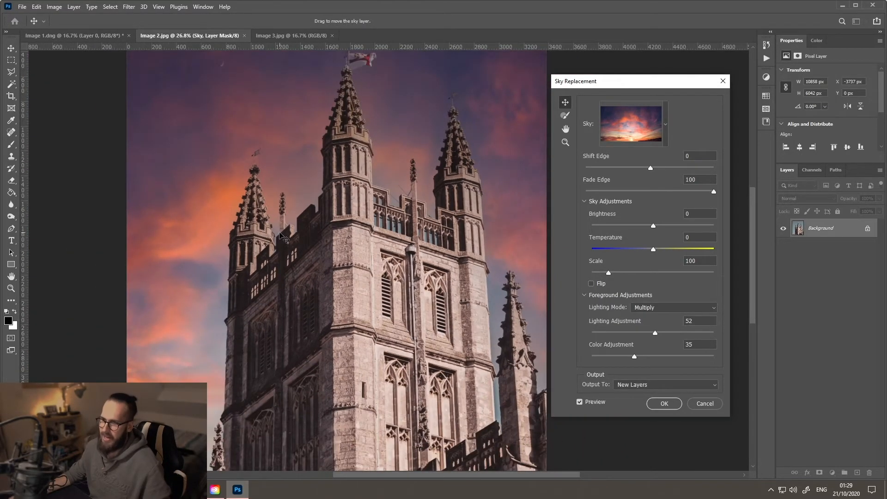
scroll(305, 227, "down", 2)
left_click_drag(650, 167, 646, 169)
left_click_drag(654, 332, 691, 334)
left_click_drag(634, 356, 699, 356)
Set the Fade Edge to 60 and apply the sky replacement to the tower photo.
left_click_drag(713, 191, 666, 191)
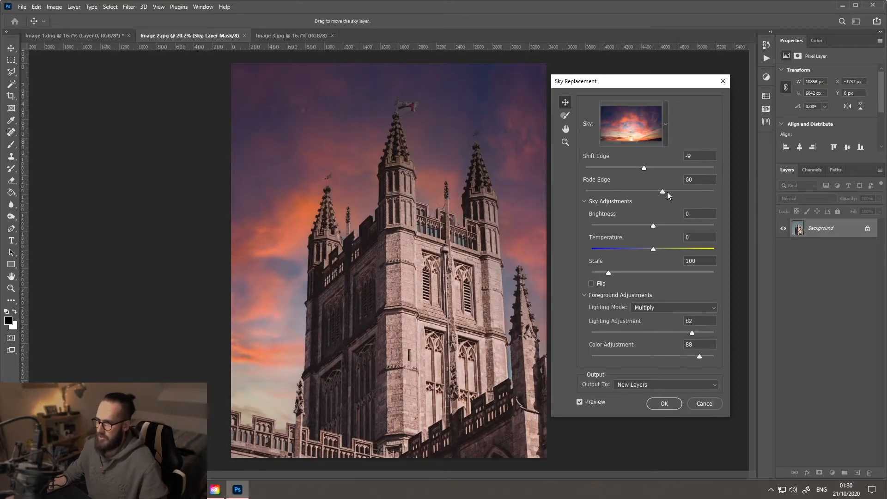
left_click(664, 404)
left_click(784, 224)
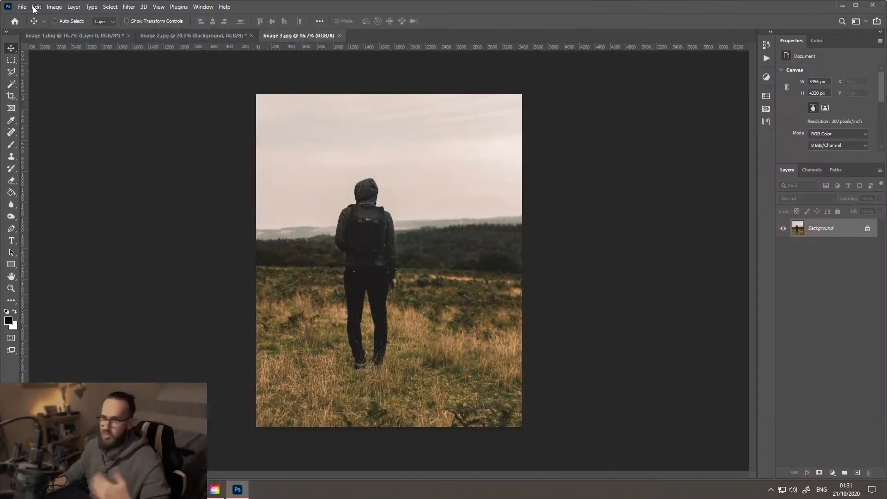
Start Sky Replacement on the hooded hiker photo in Image 3.jpg, and try the My Skys presets, ending with the portrait-format starry sky.
left_click(37, 7)
left_click(74, 243)
left_click(665, 124)
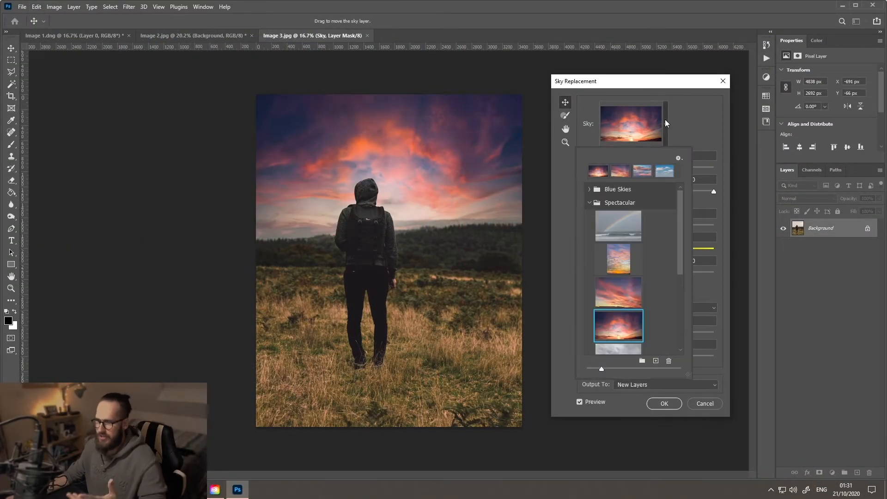
left_click(614, 229)
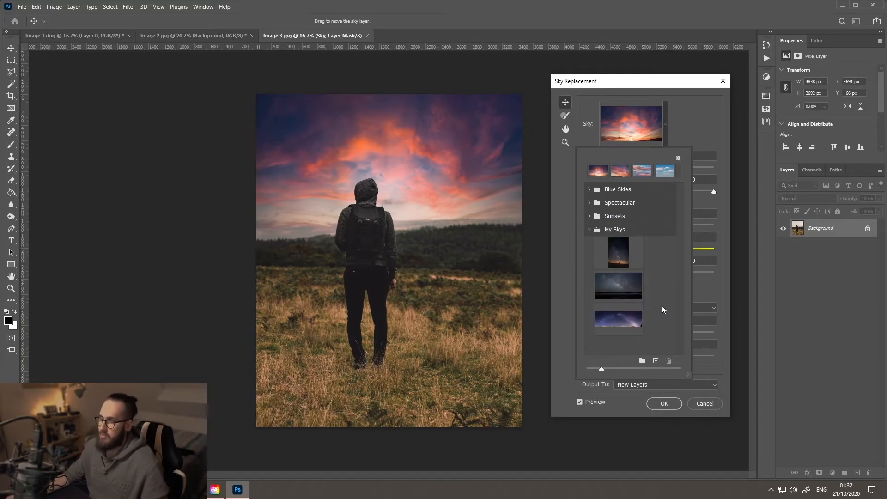
left_click(617, 319)
left_click(617, 285)
left_click(618, 253)
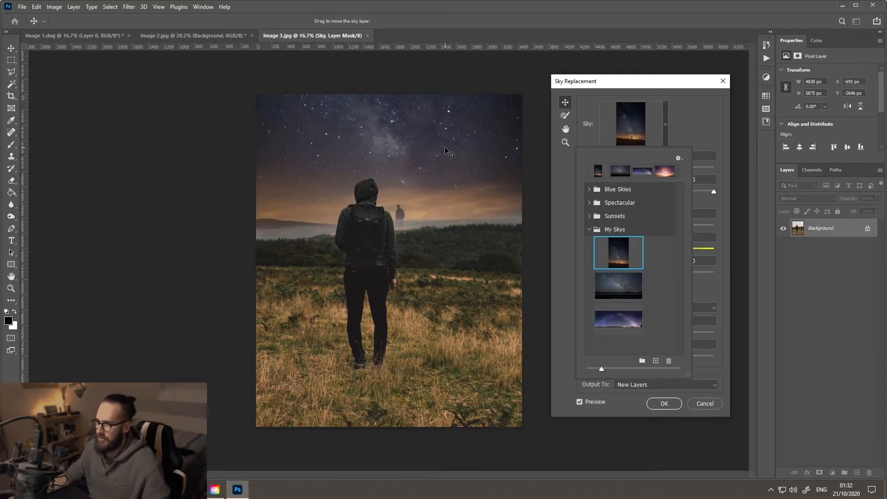
Reposition the starry sky behind the hiker to a Y position of about -2310 px, trying the second My Skys preset along the way.
left_click(429, 194)
left_click_drag(428, 194, 421, 240)
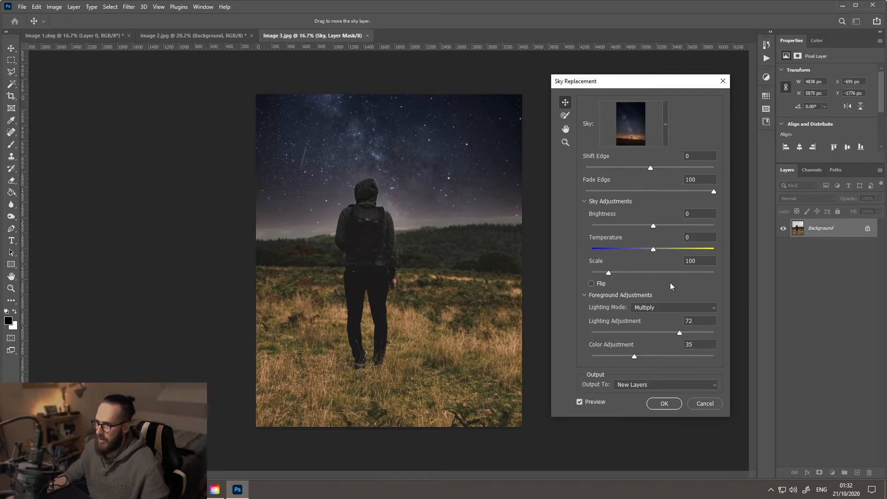
left_click(665, 124)
left_click(625, 287)
left_click(622, 254)
left_click(448, 216)
mouse_move(447, 215)
left_mouse_down()
mouse_move(460, 145)
mouse_move(398, 214)
mouse_move(448, 199)
left_mouse_up()
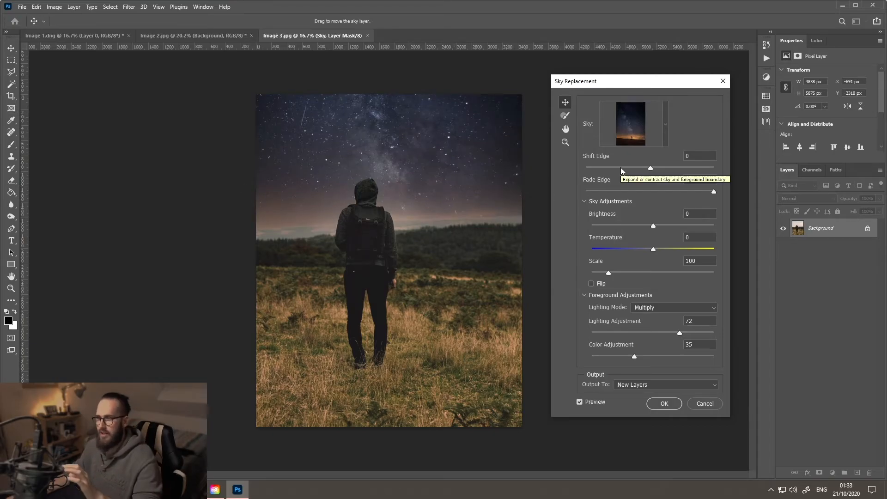
Set Shift Edge to -8, Brightness to -27, Temperature to -5, and Lighting and Color Adjustment to 100, and apply the hiker's sky replacement.
left_click_drag(650, 168, 646, 170)
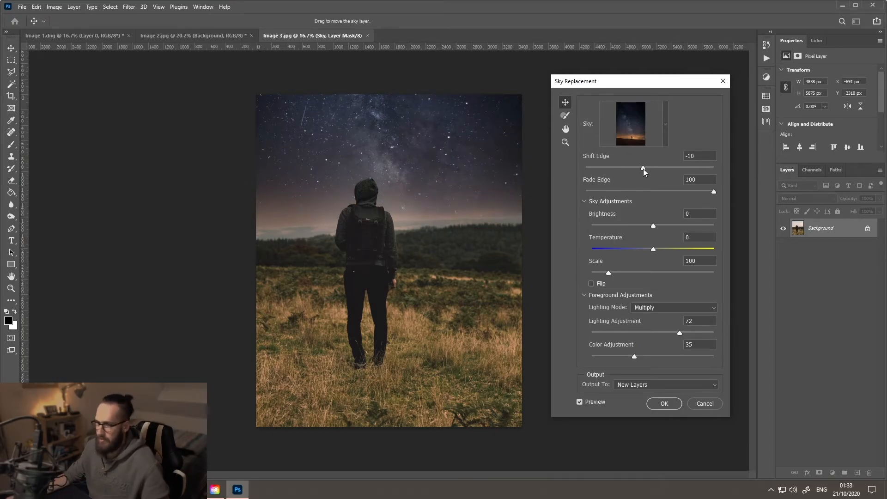
left_click_drag(637, 229, 636, 228)
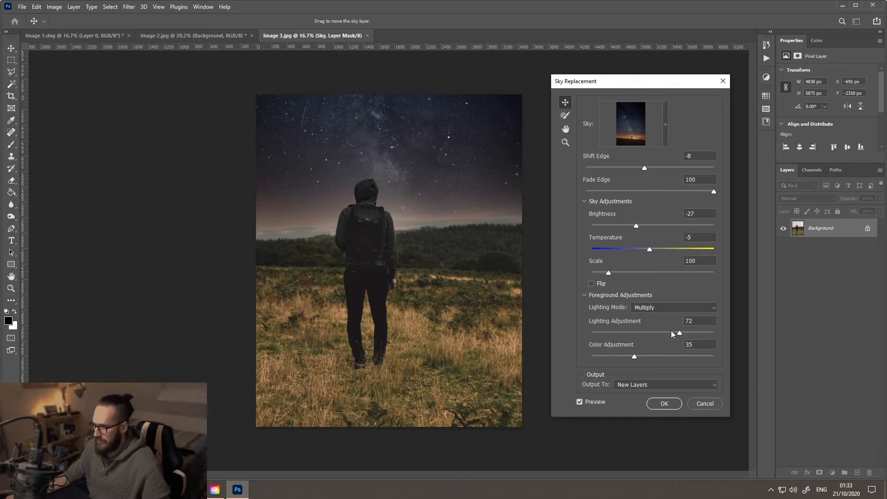
left_click_drag(679, 333, 714, 334)
left_click_drag(635, 357, 646, 357)
left_click(663, 404)
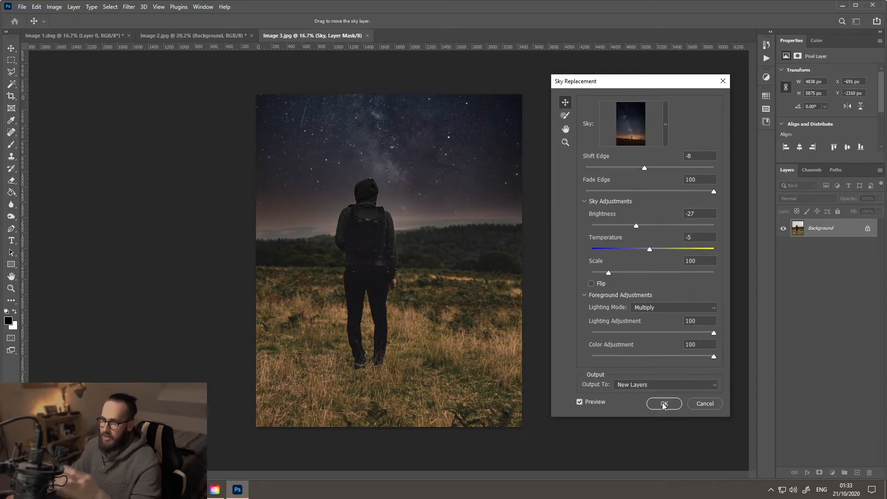